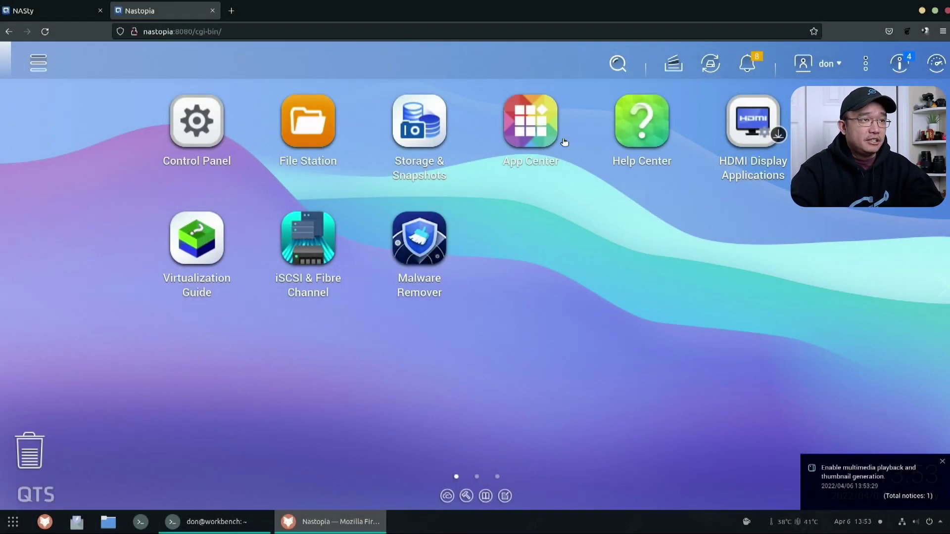
# Step: Dismiss the playback notice and show Nastopia's hardware information (Celeron N5105 CPU, 4 GB memory)
pyautogui.click(943, 462)
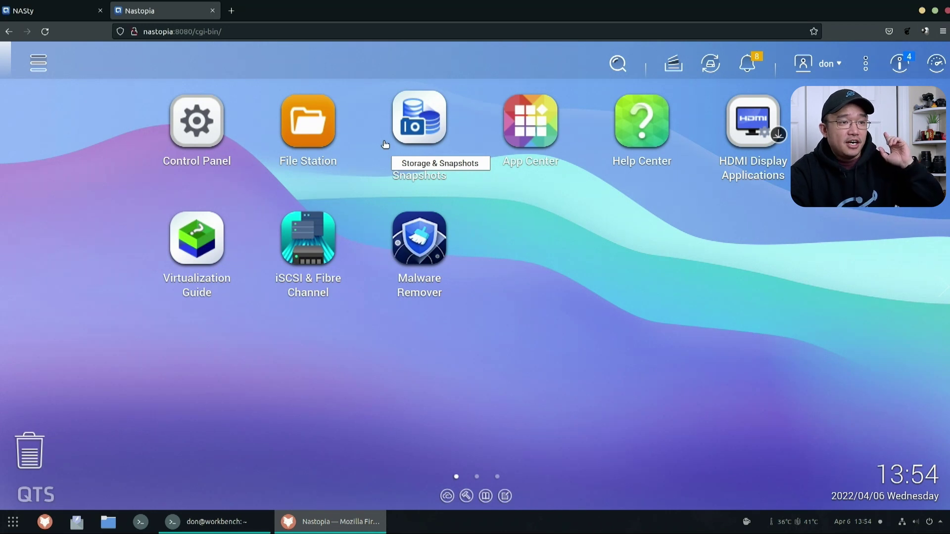
pyautogui.click(936, 64)
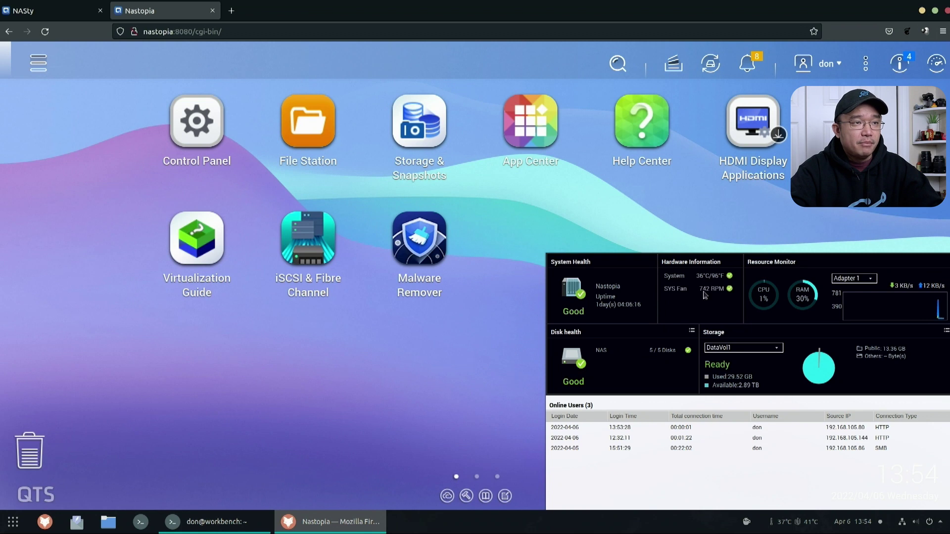
pyautogui.click(694, 266)
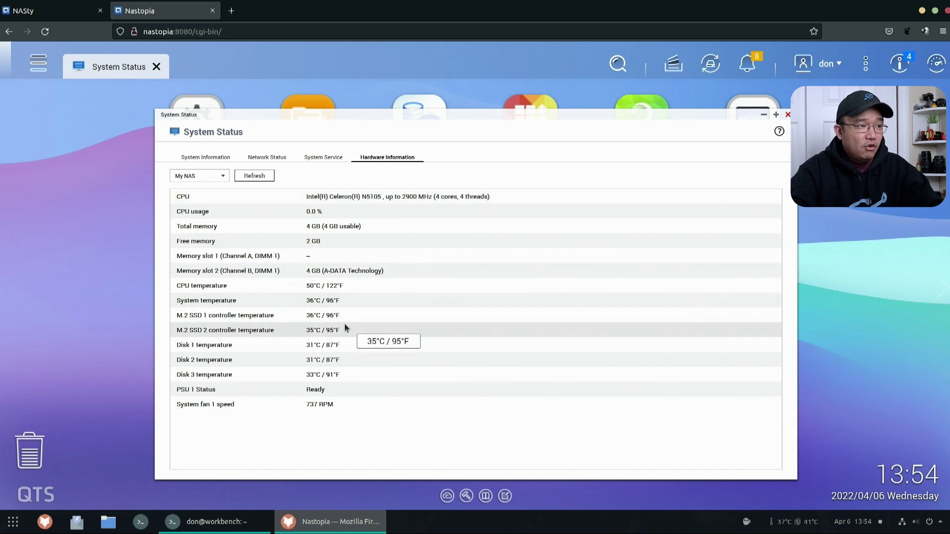
# Step: Review the System Information, Network Status and System Service tabs, then close System Status
pyautogui.click(208, 158)
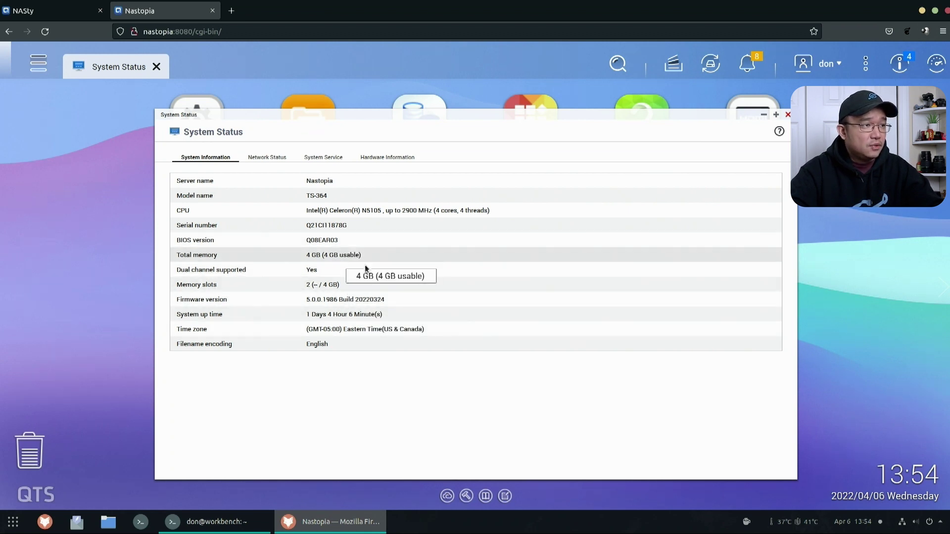
pyautogui.click(281, 157)
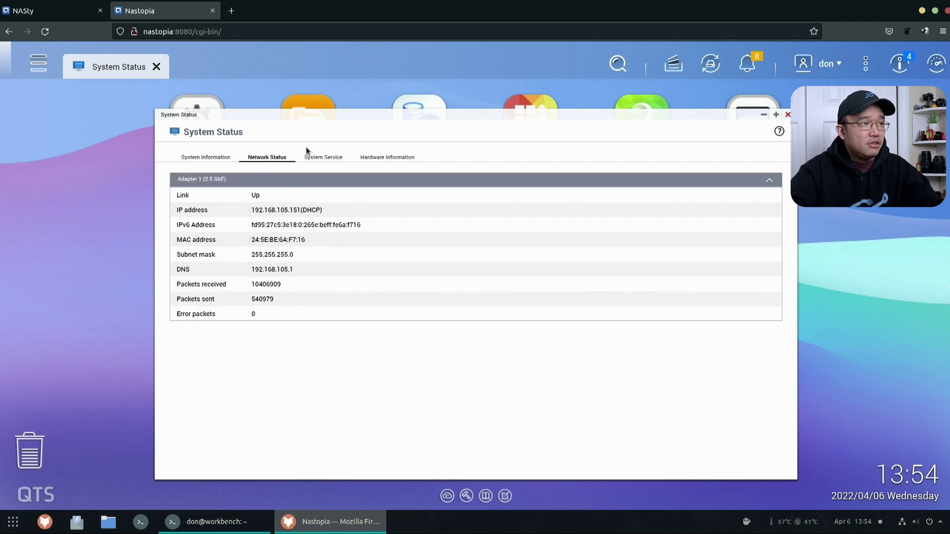
pyautogui.click(323, 156)
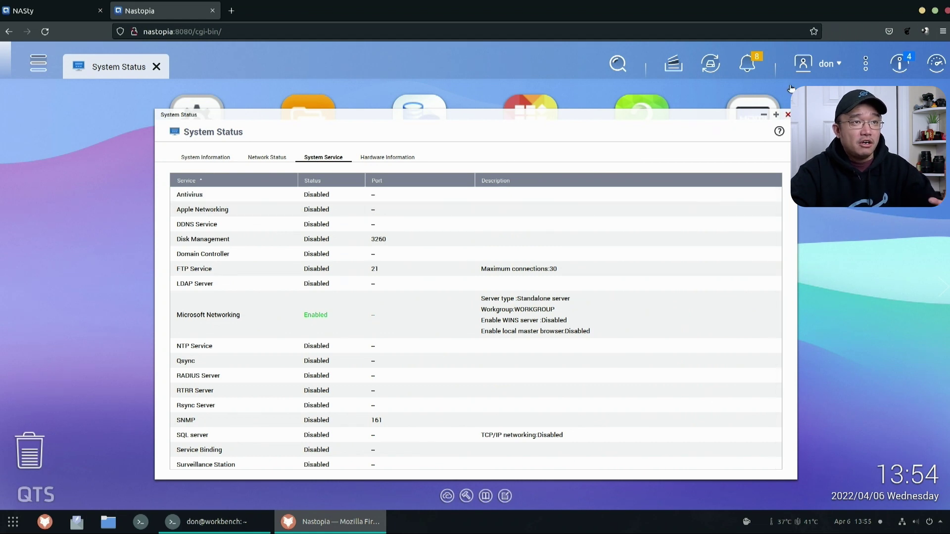
pyautogui.click(788, 114)
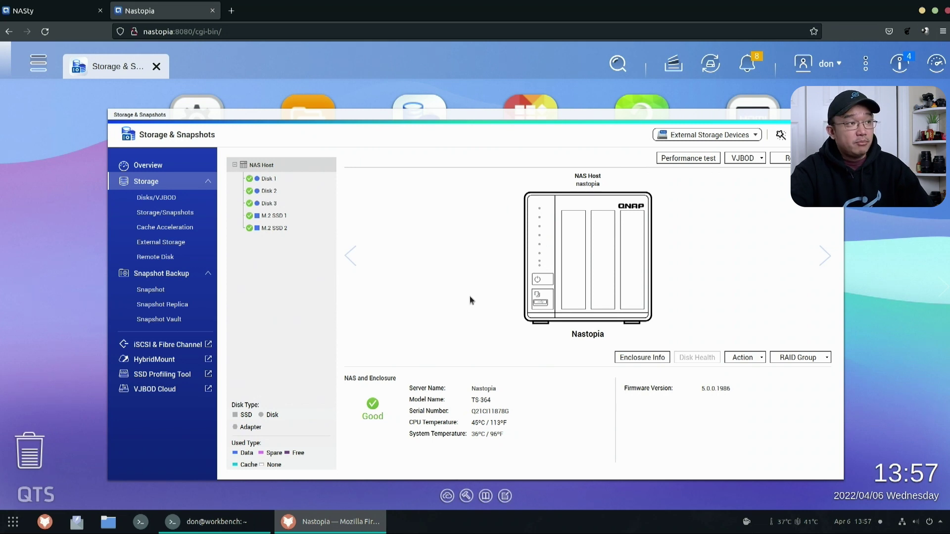
# Step: Inspect the details of M.2 SSD 1 and the Samsung M.2 SSD 2
pyautogui.click(277, 215)
pyautogui.moveTo(280, 229)
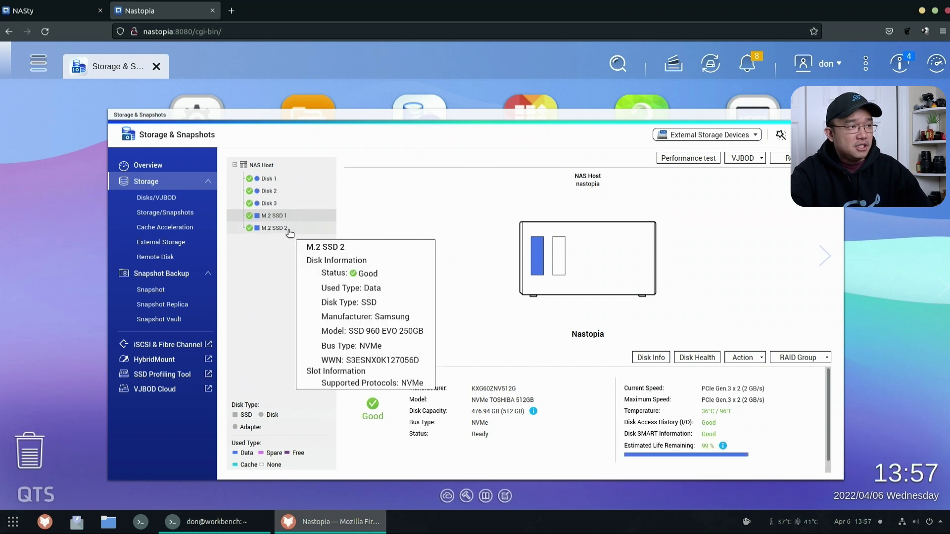
pyautogui.click(289, 230)
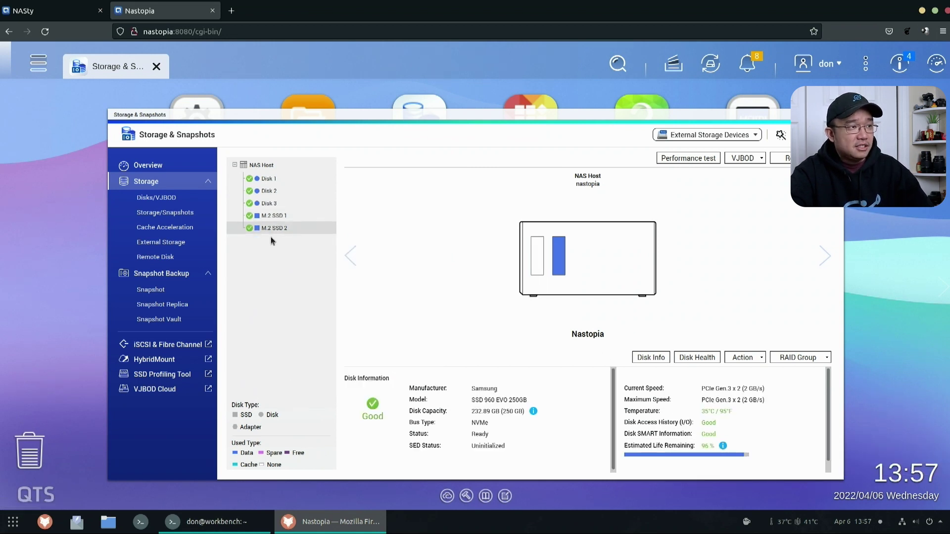
pyautogui.moveTo(284, 231)
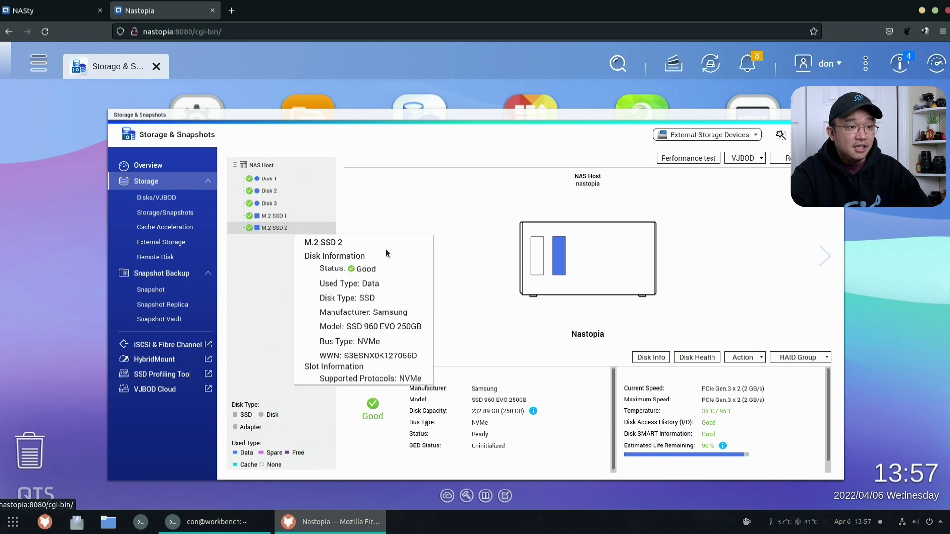
# Step: Review the global storage settings, then switch to the NASty NAS desktop
pyautogui.moveTo(711, 447)
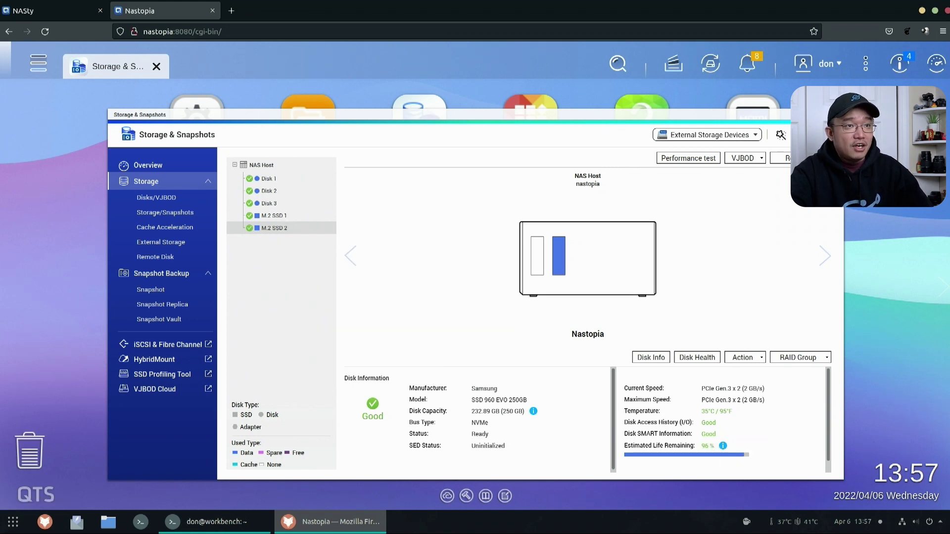
pyautogui.click(780, 135)
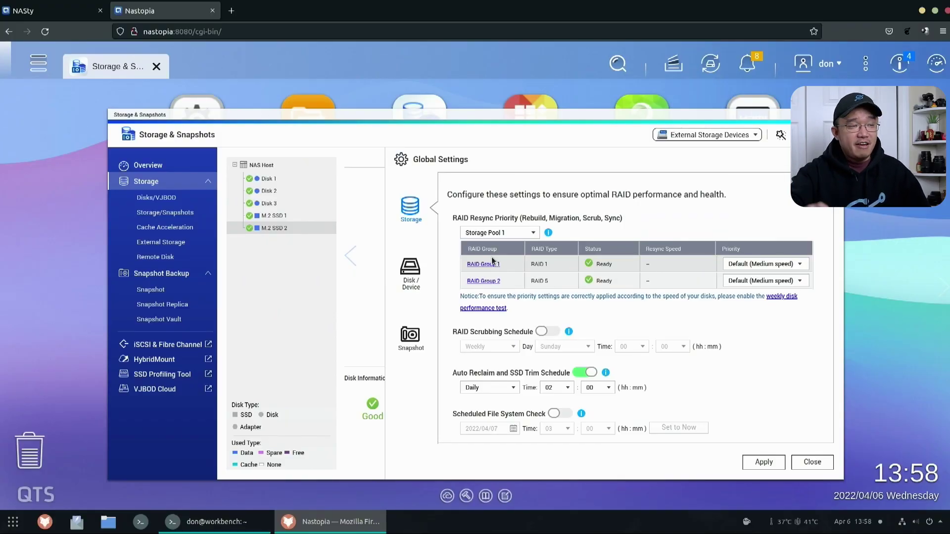
pyautogui.click(79, 5)
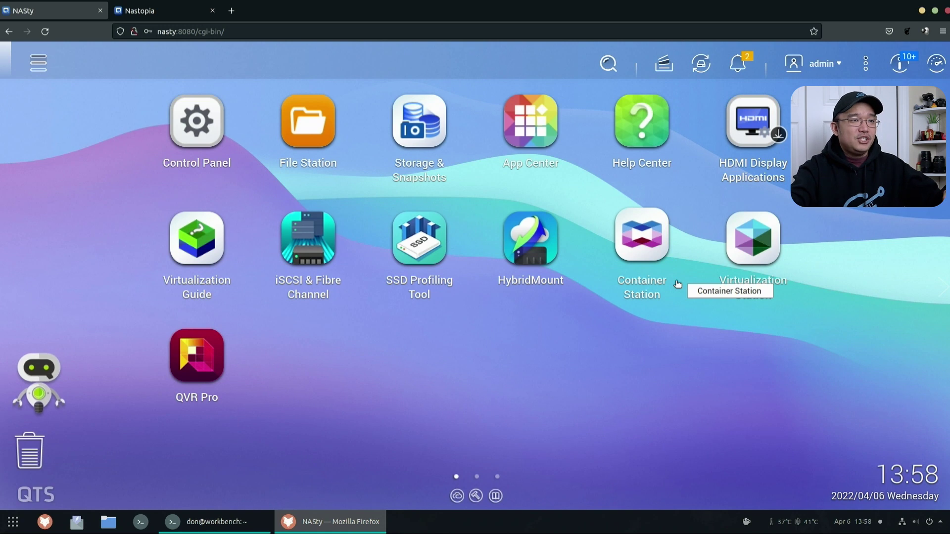
# Step: Check NASty's hardware information (AMD Ryzen V1500B, 16 GB memory), then close System Status
pyautogui.click(936, 64)
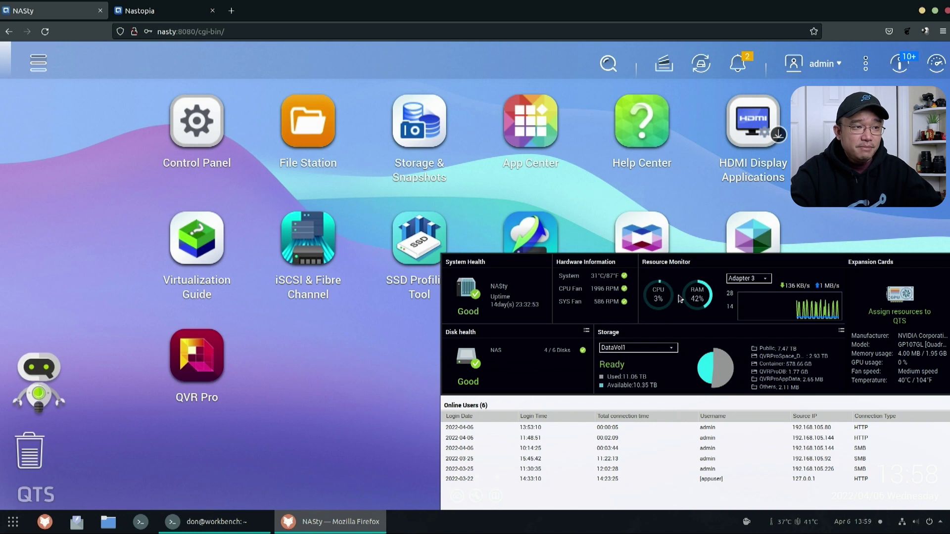
pyautogui.click(591, 268)
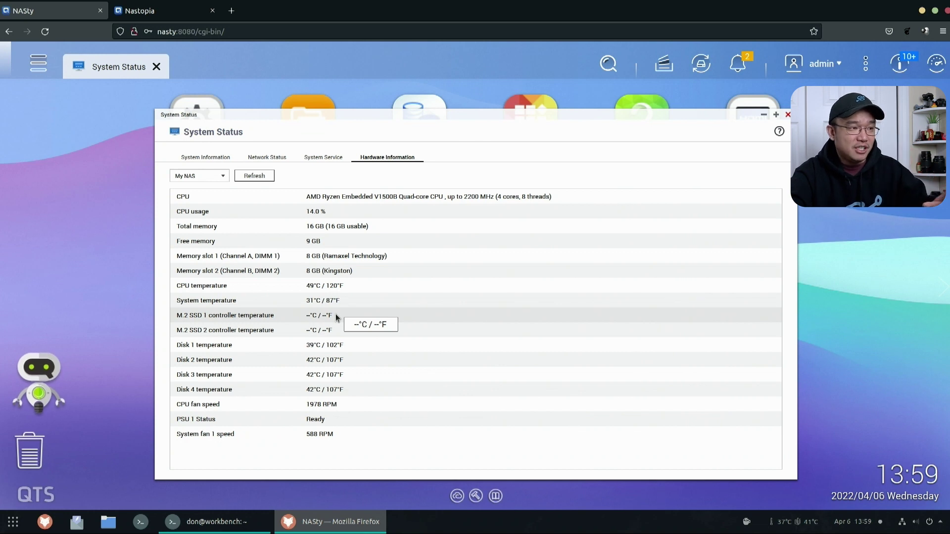
pyautogui.click(788, 114)
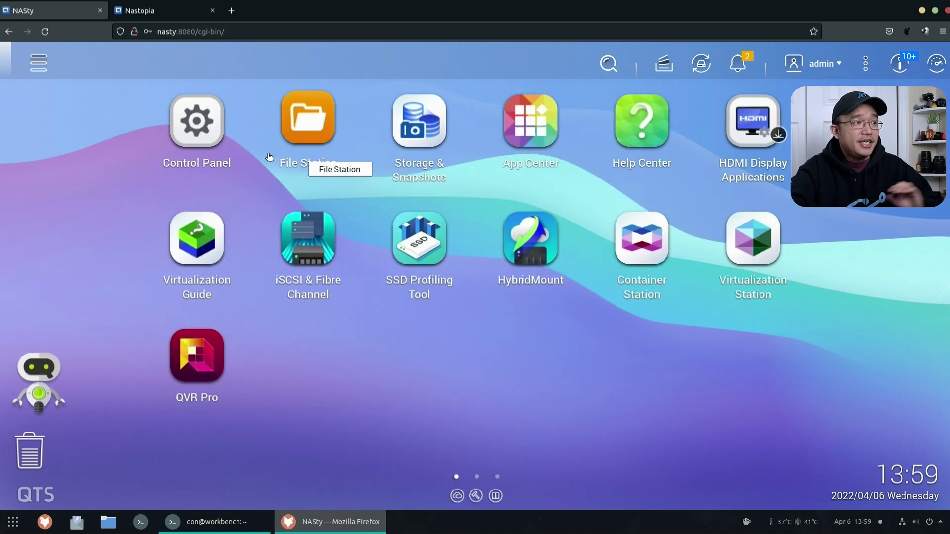
# Step: Review the debian and resolve-db VMs in Virtualization Station, then start a new browser tab
pyautogui.click(718, 237)
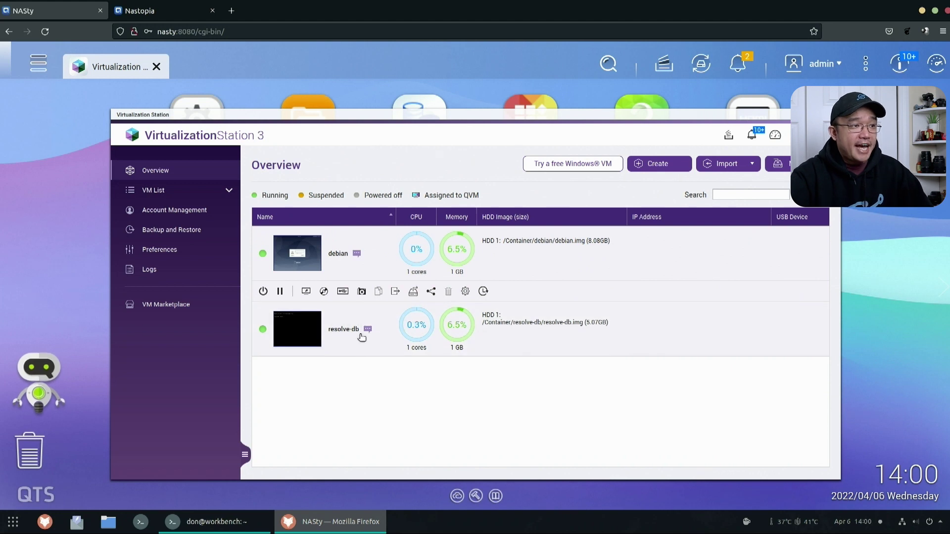
pyautogui.moveTo(664, 340)
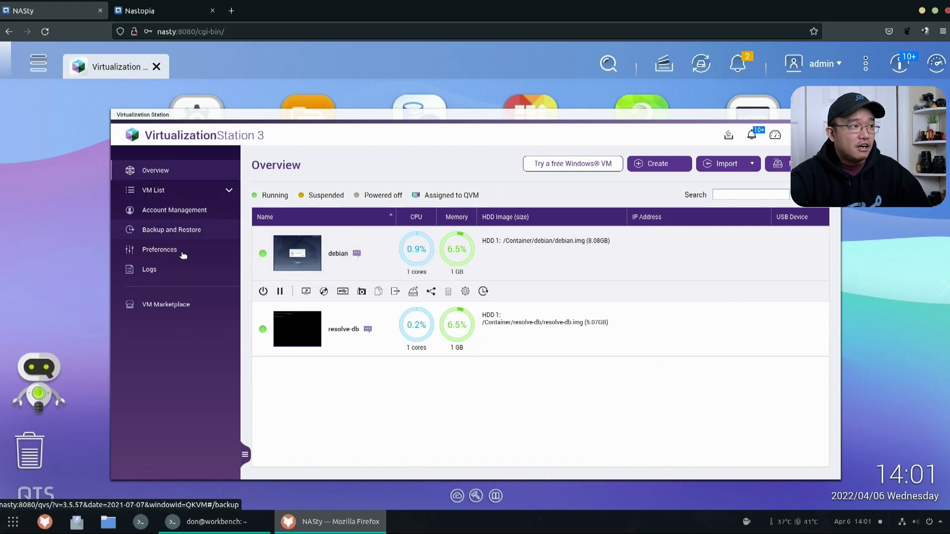
pyautogui.click(229, 9)
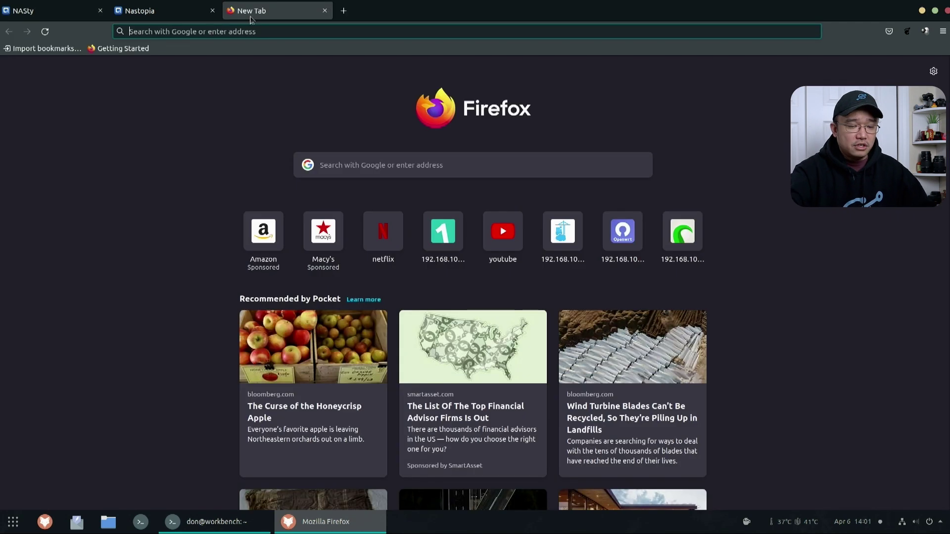
# Step: Load Virtualization Station directly at http:/nasty:8088 in the new tab
pyautogui.write('http')
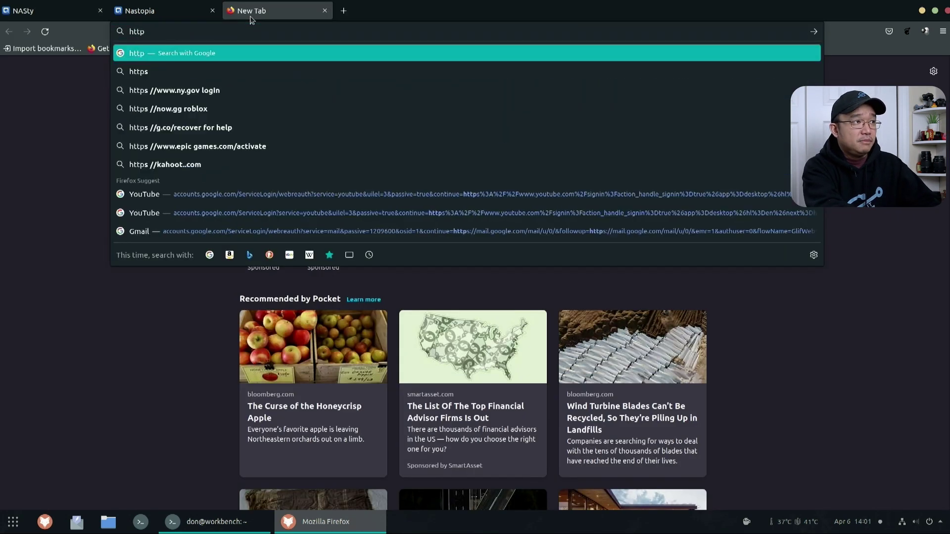
pyautogui.write(':/nasty:8088')
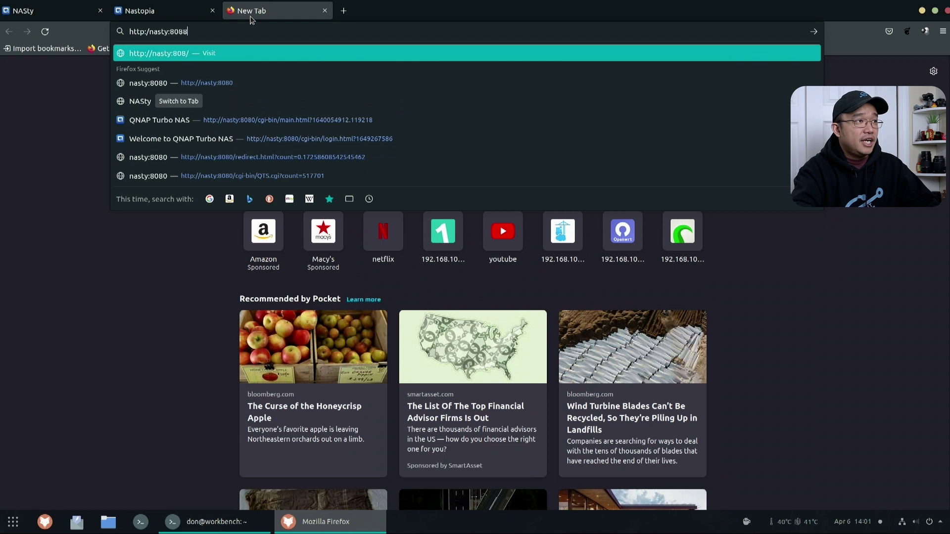
pyautogui.press('Return')
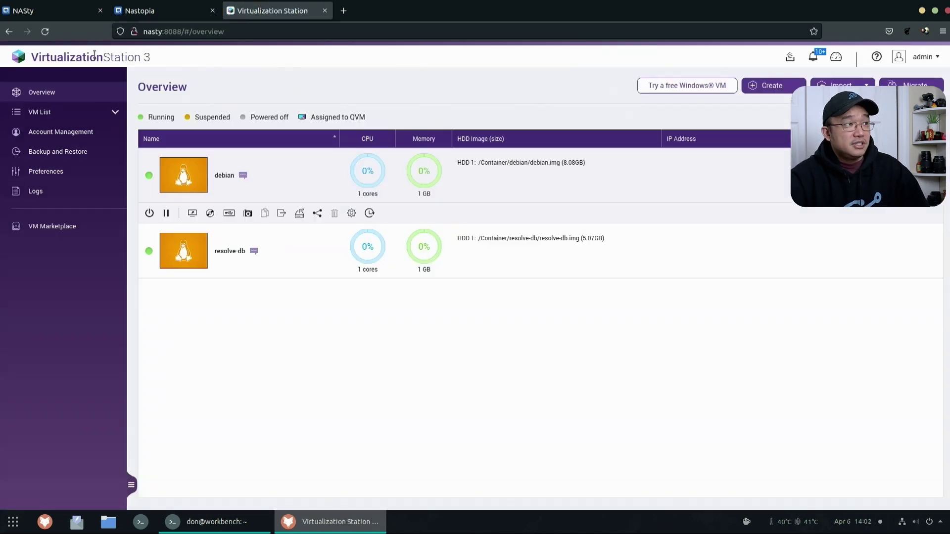
pyautogui.doubleClick(94, 55)
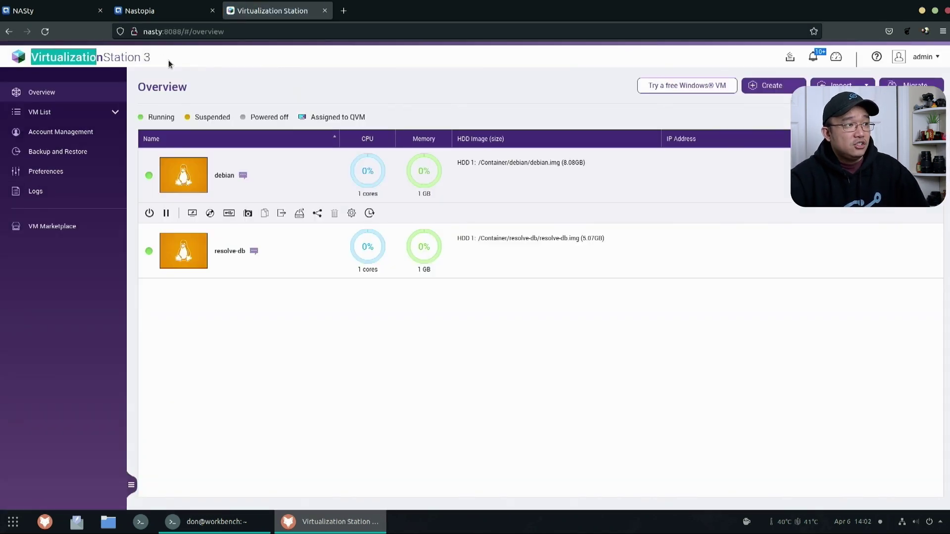
pyautogui.click(229, 26)
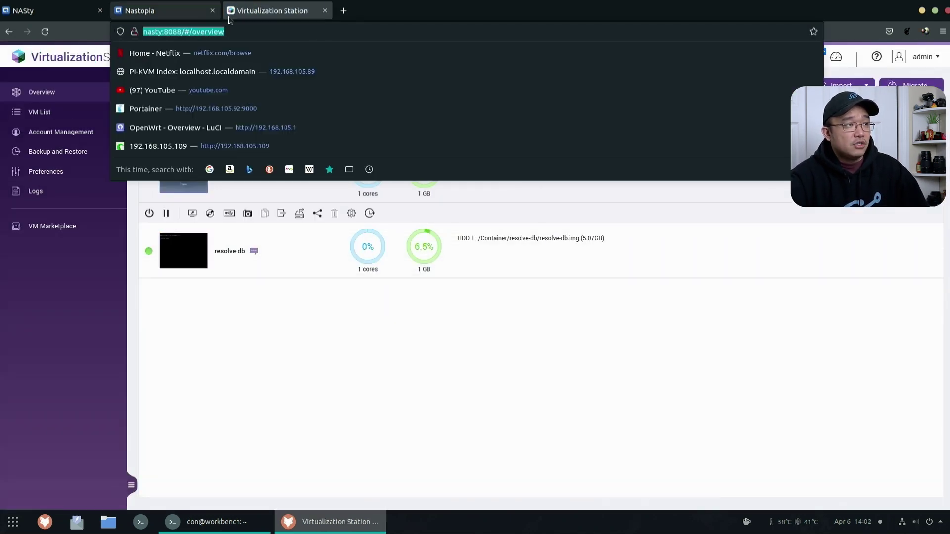
# Step: Close the standalone Virtualization Station tab and launch Container Station on the NASty desktop
pyautogui.click(377, 303)
pyautogui.hotkey('ctrl', '1')
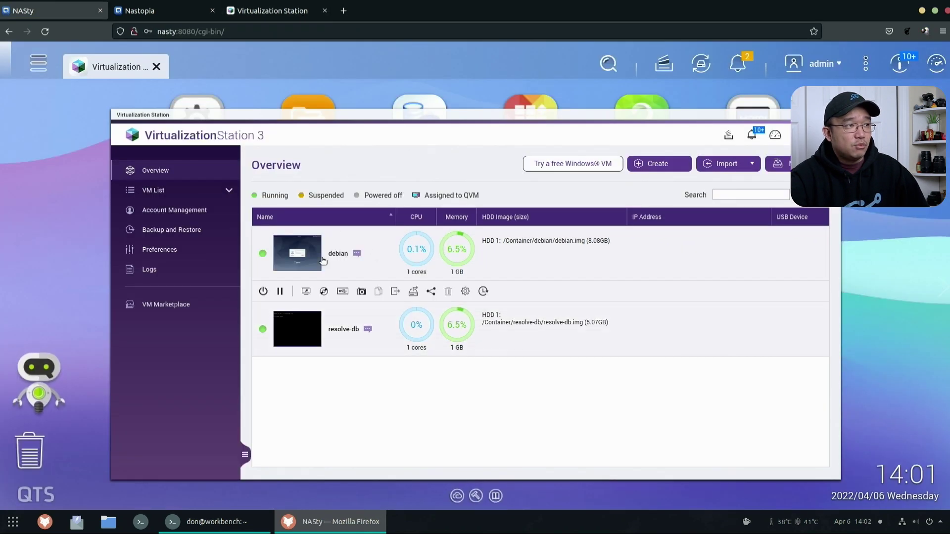
pyautogui.hotkey('ctrl', '3')
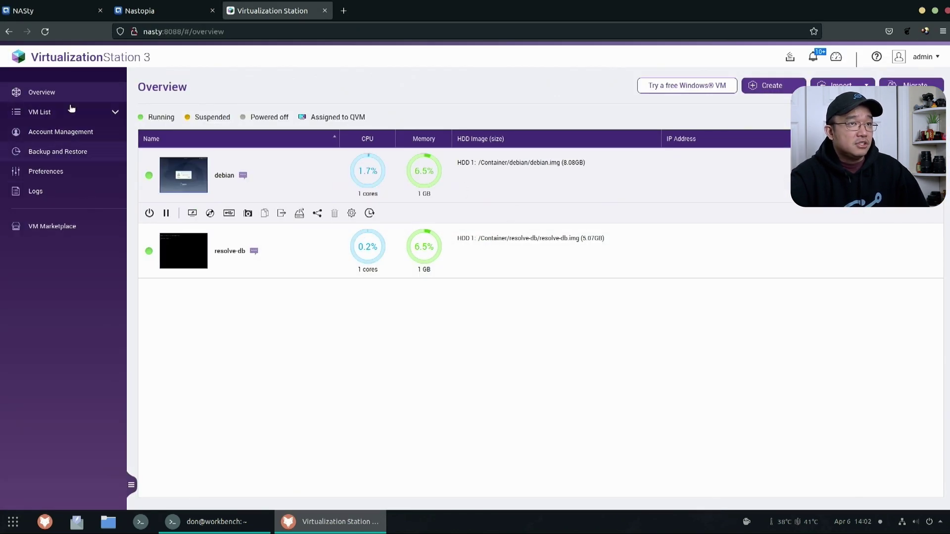
pyautogui.hotkey('ctrl', 'w')
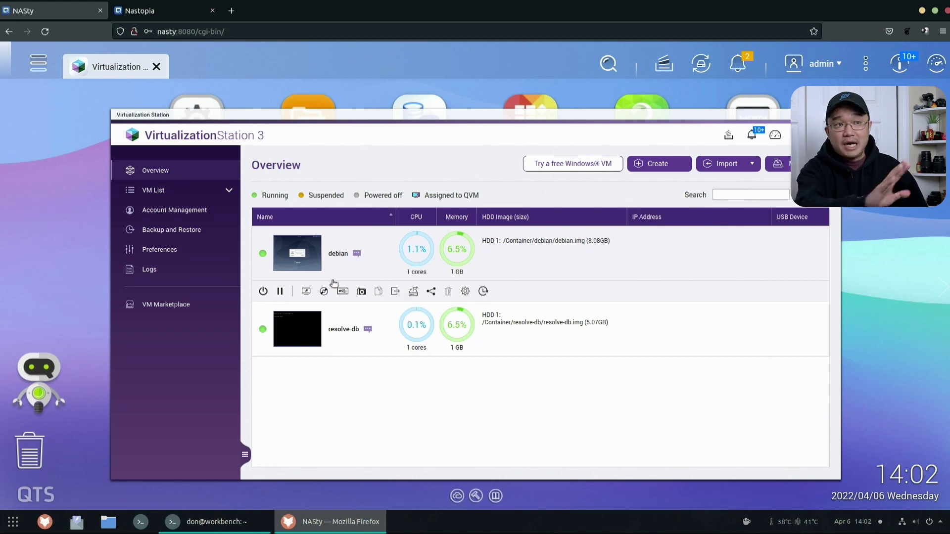
pyautogui.click(835, 114)
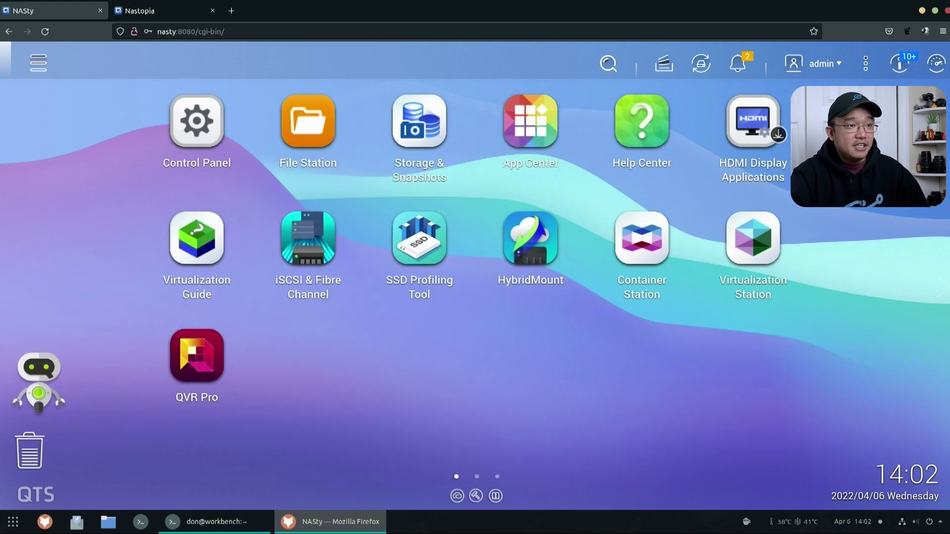
pyautogui.click(649, 237)
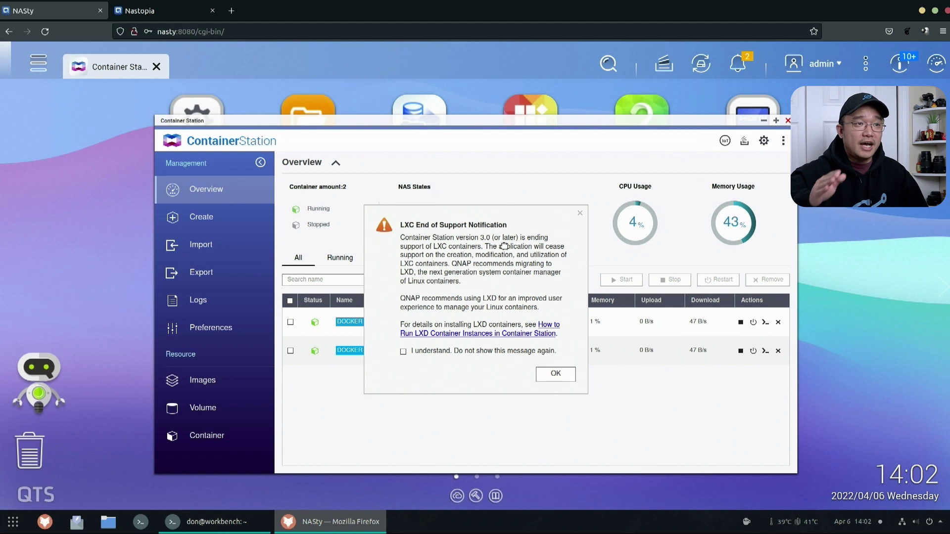
pyautogui.click(549, 377)
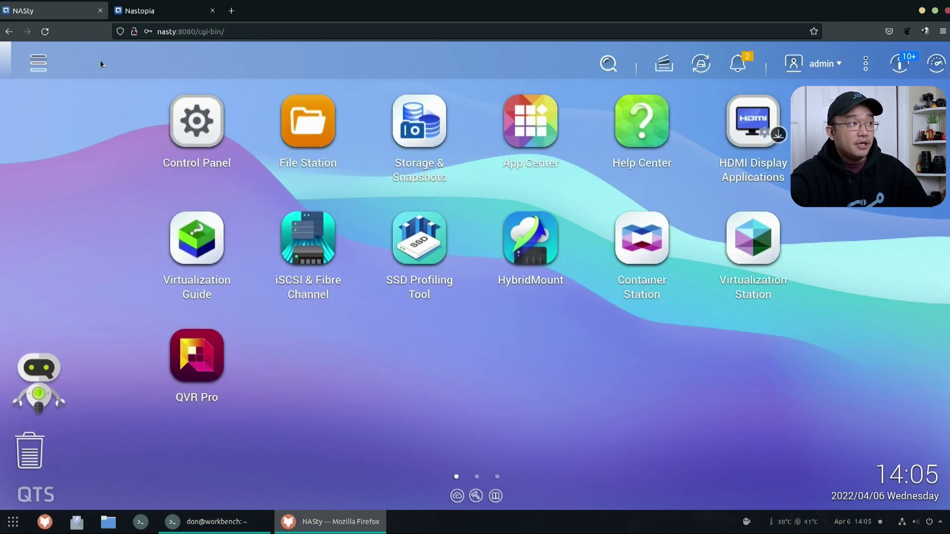
pyautogui.click(30, 60)
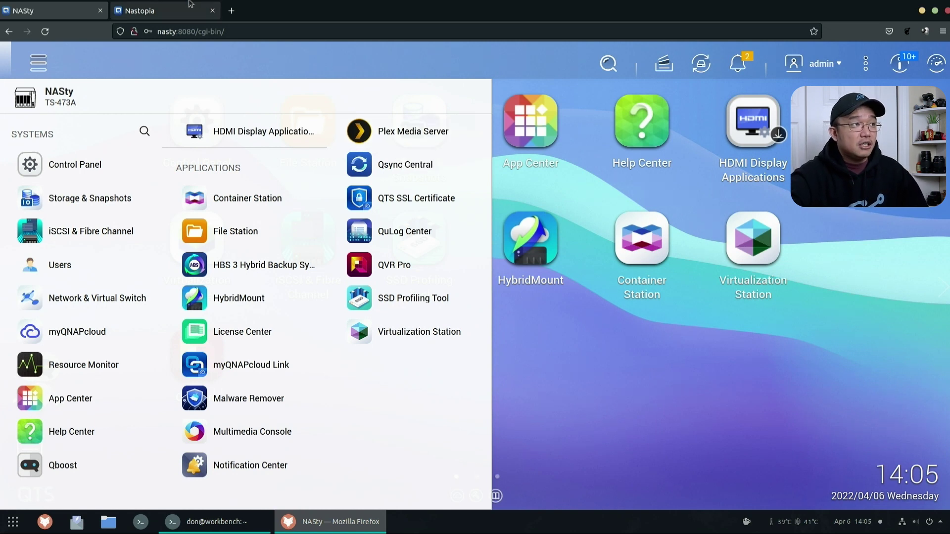
pyautogui.click(140, 10)
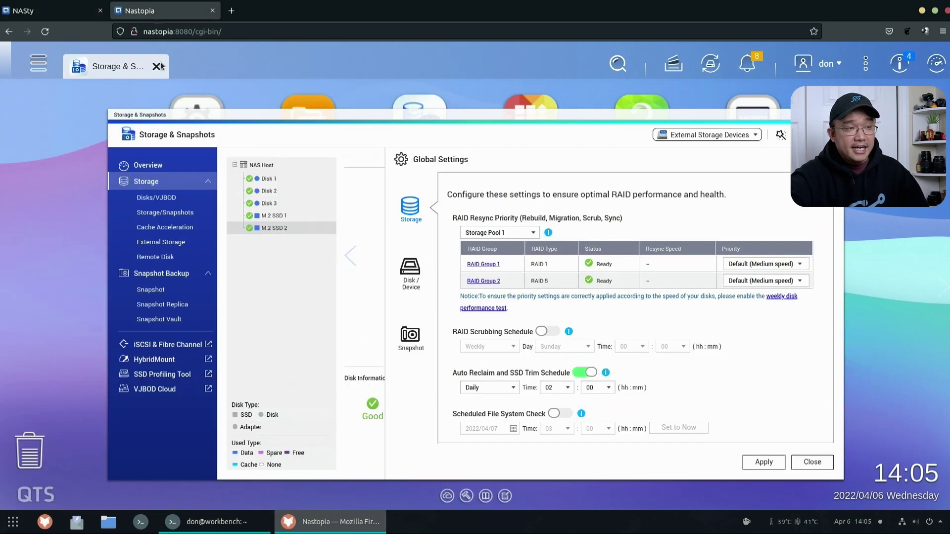
pyautogui.moveTo(309, 233)
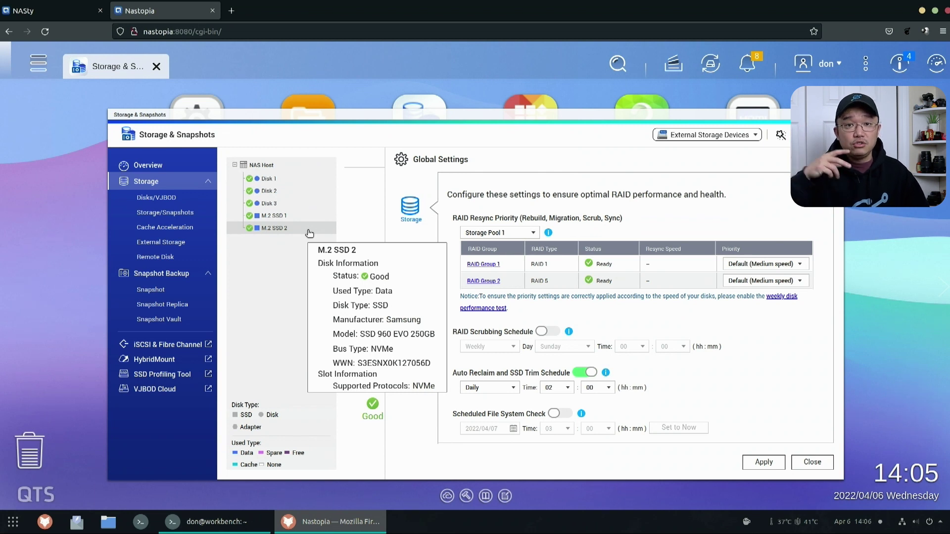
pyautogui.hotkey('ctrl', 'pageup')
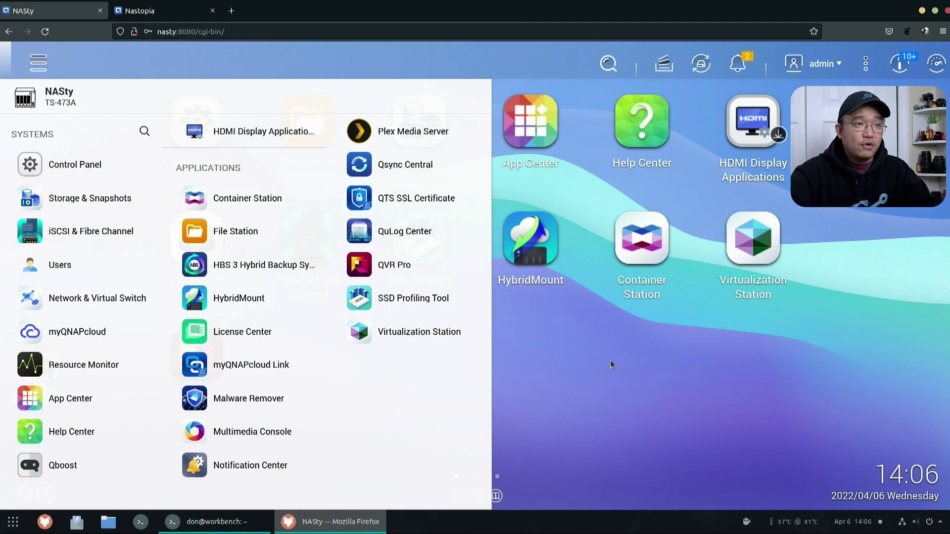
pyautogui.click(606, 378)
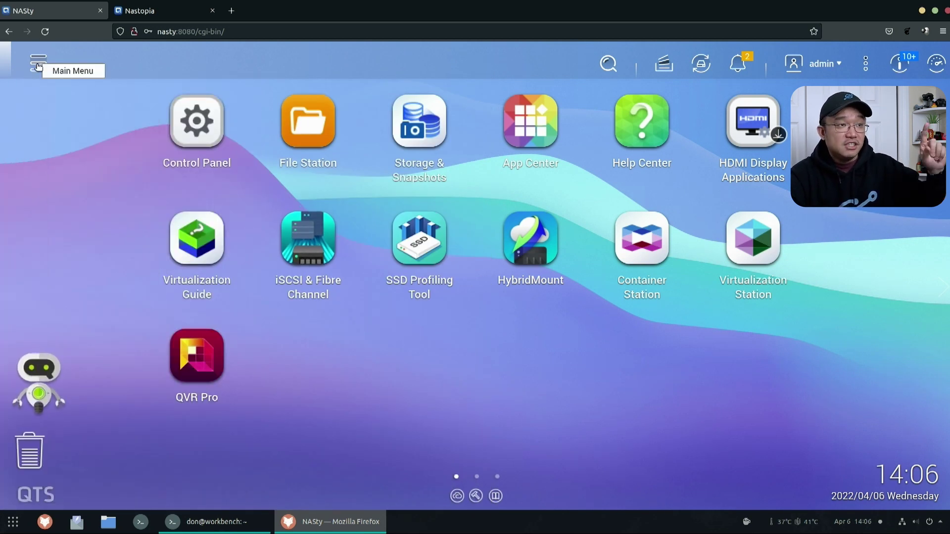
pyautogui.click(936, 64)
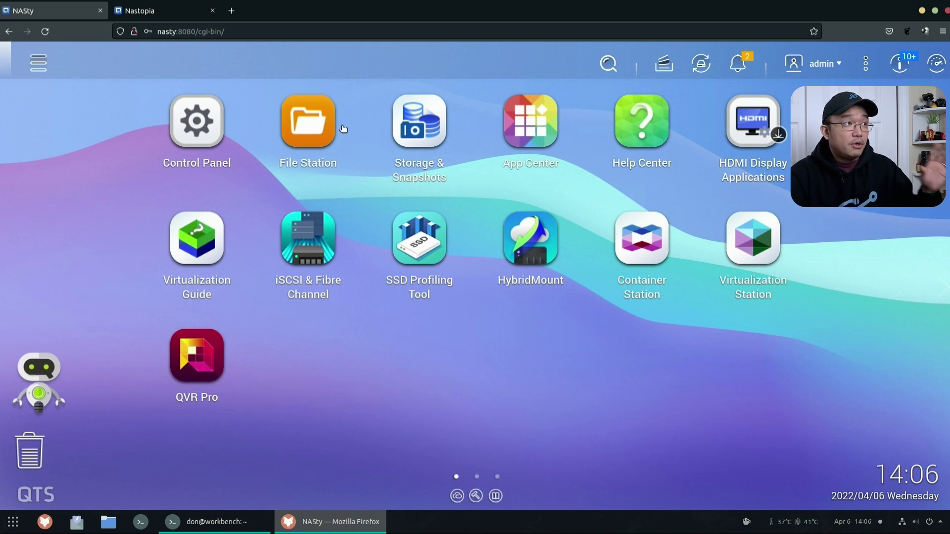
pyautogui.click(30, 63)
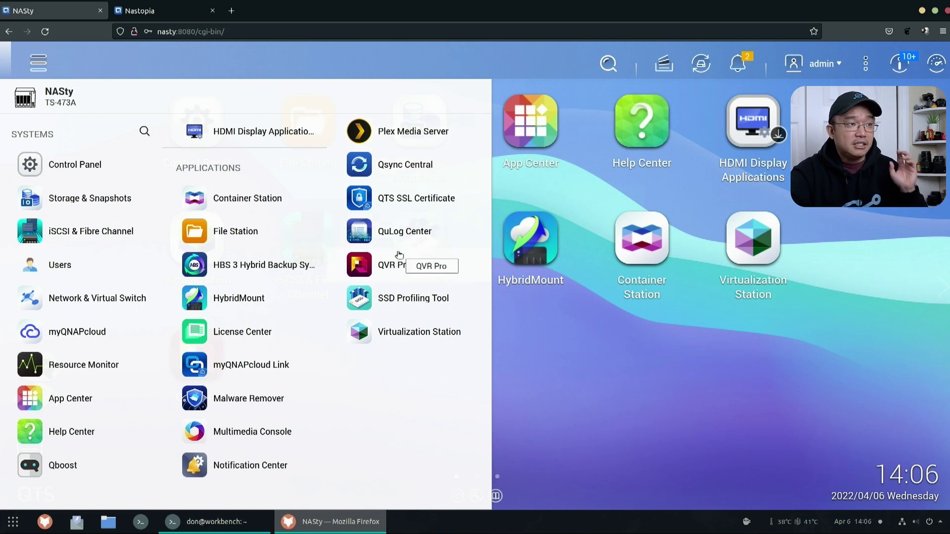
pyautogui.moveTo(412, 275); pyautogui.dragTo(544, 326)
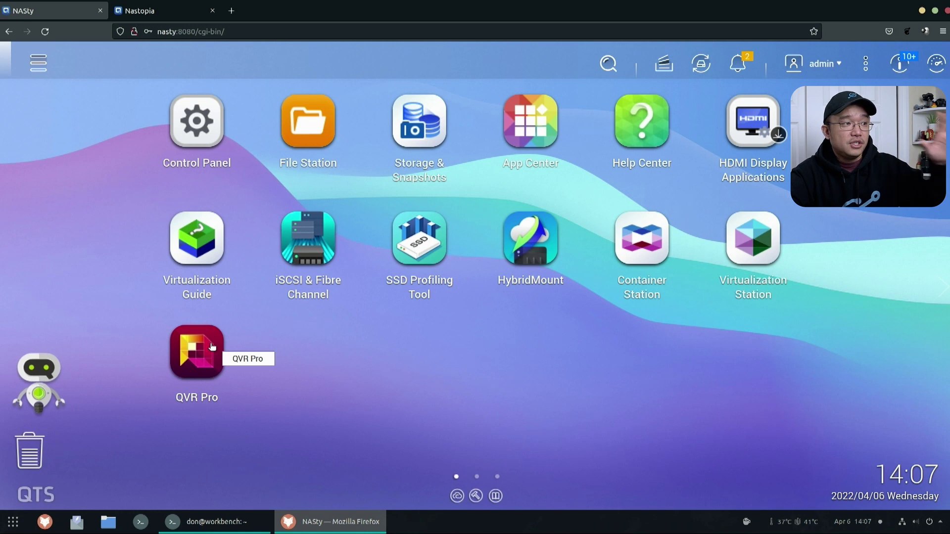
pyautogui.click(525, 132)
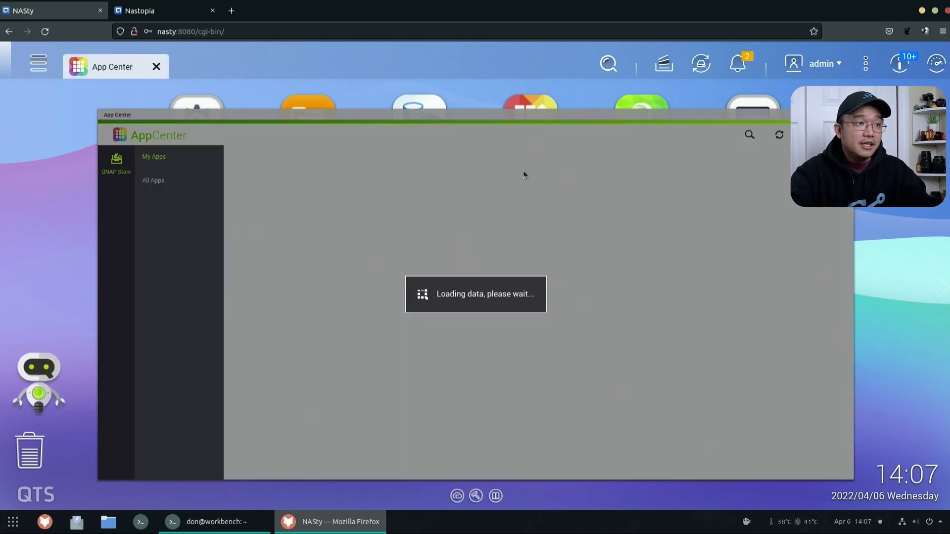
# Step: Check App Center's My Apps list (10 updates, 11 installed) and show its additional options
pyautogui.scroll(-5, 470, 263)
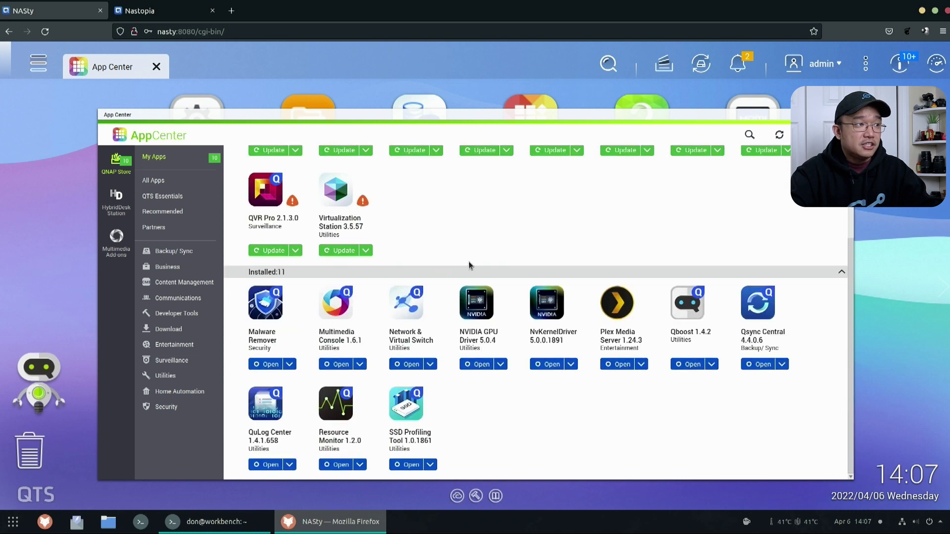
pyautogui.scroll(5, 495, 237)
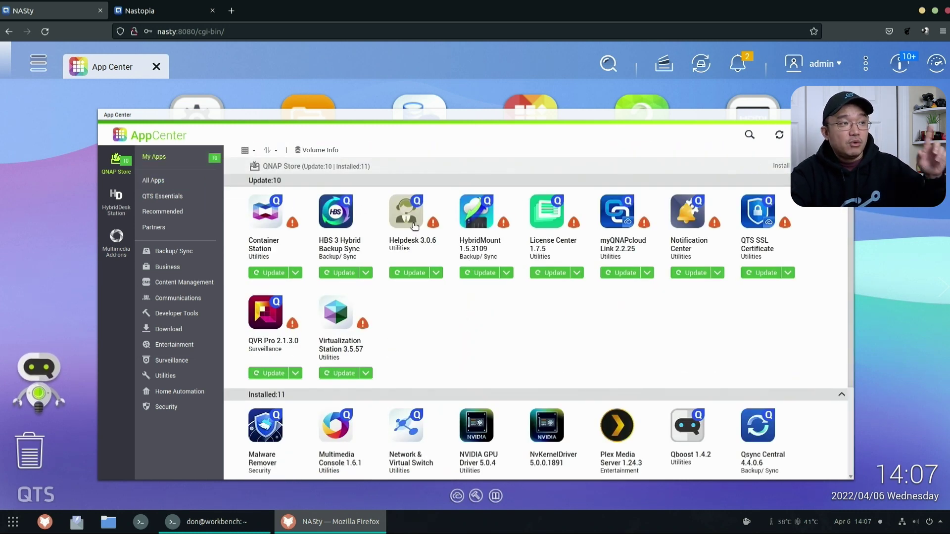
pyautogui.click(808, 135)
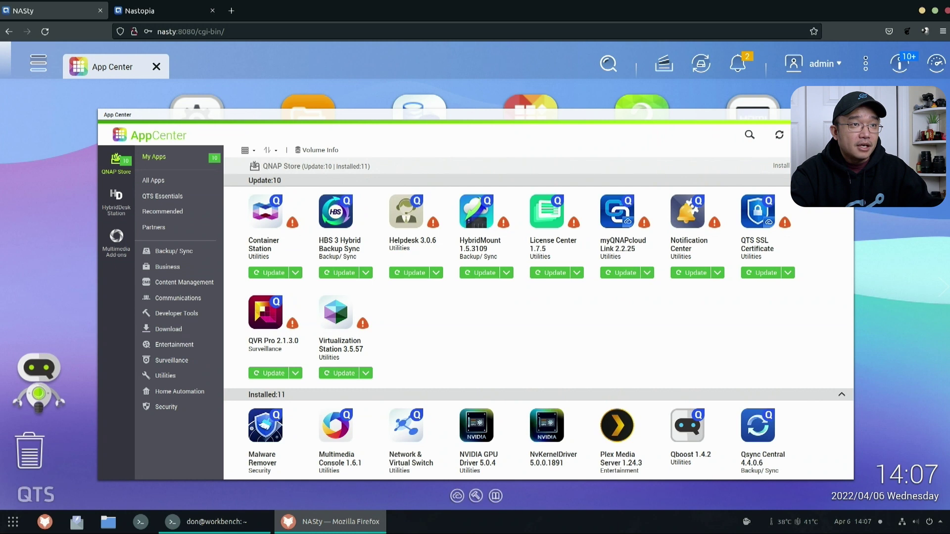
pyautogui.click(807, 134)
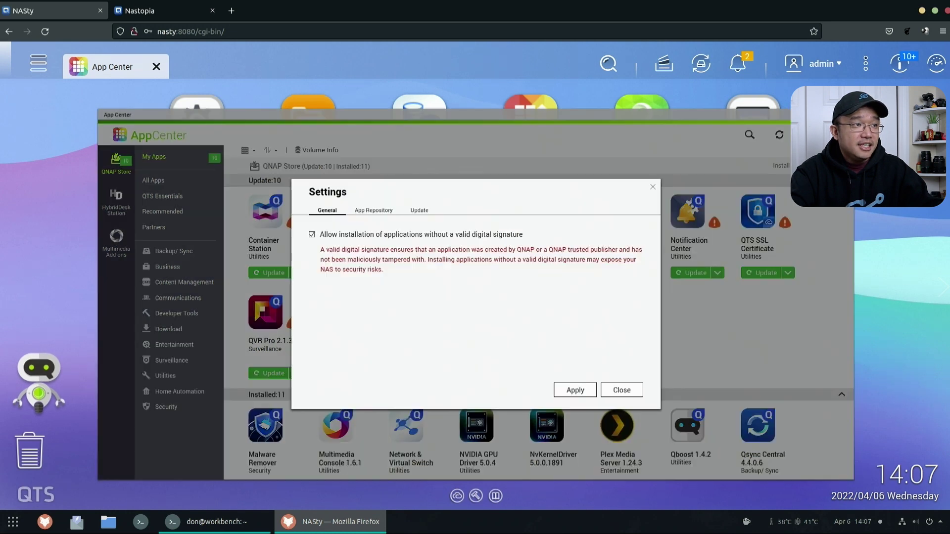
pyautogui.click(390, 213)
pyautogui.click(419, 211)
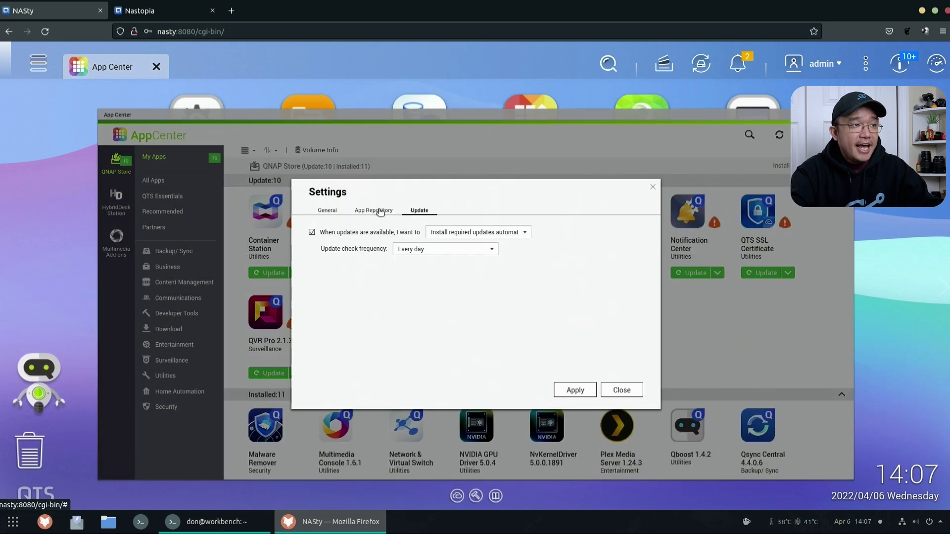
pyautogui.click(380, 212)
pyautogui.click(323, 213)
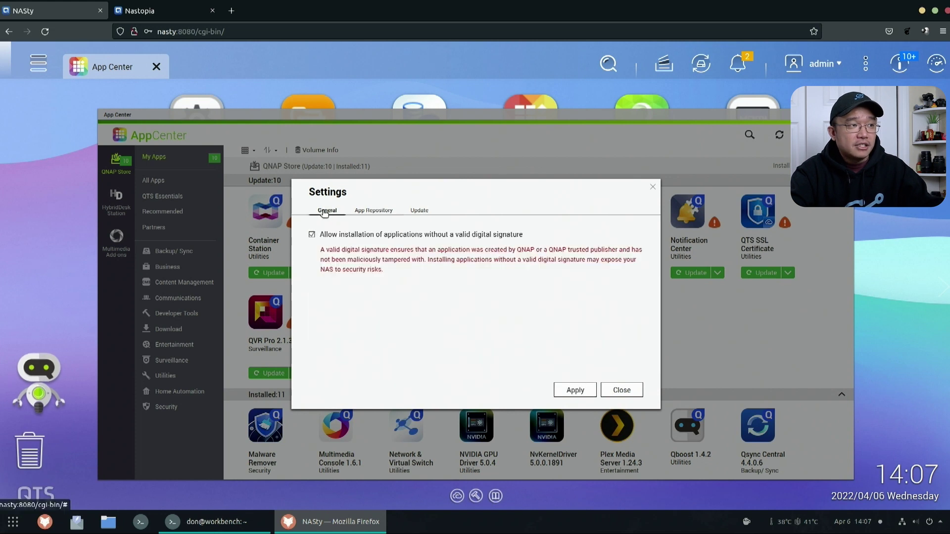
pyautogui.click(367, 209)
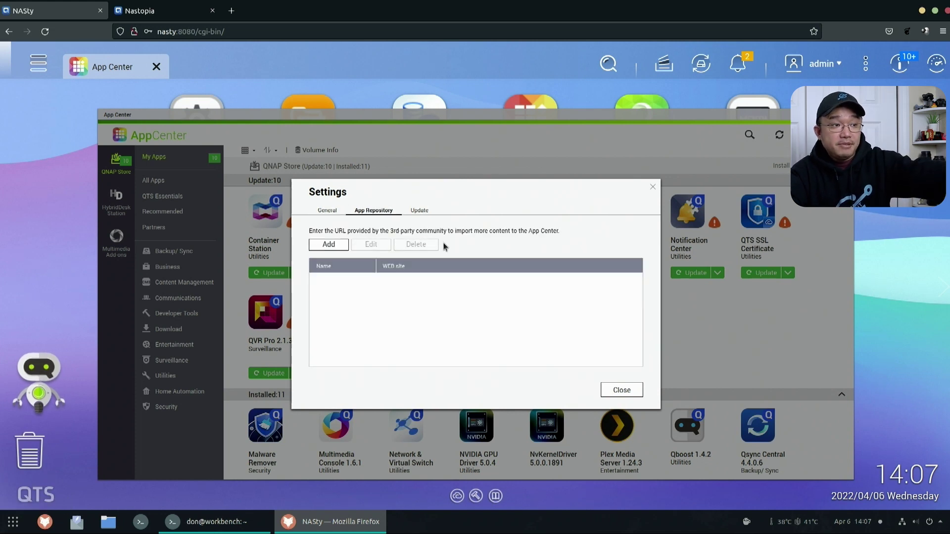
pyautogui.click(614, 390)
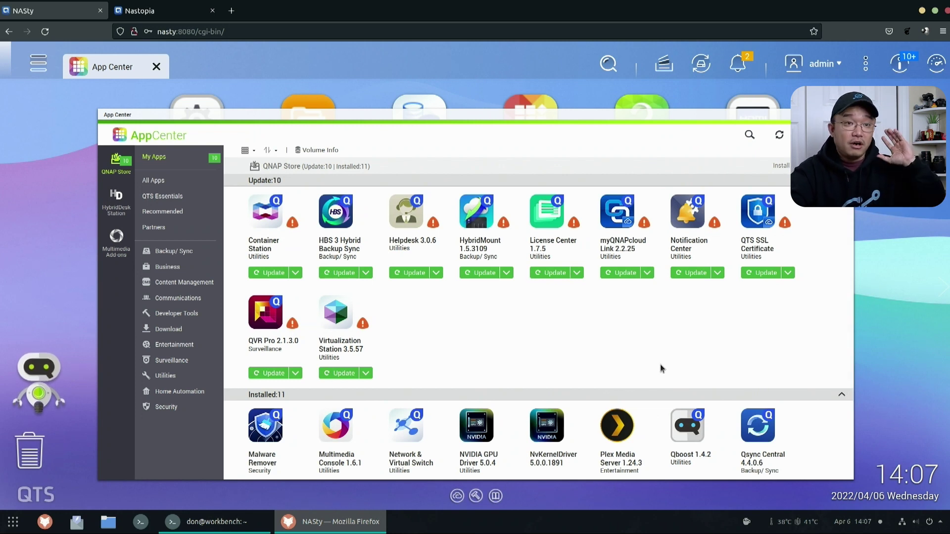
pyautogui.scroll(-3, 660, 364)
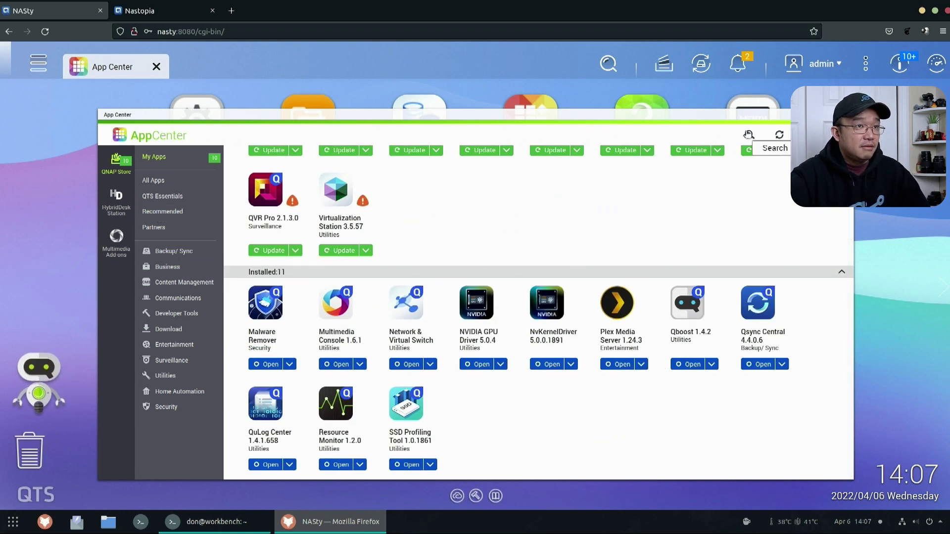
pyautogui.click(749, 134)
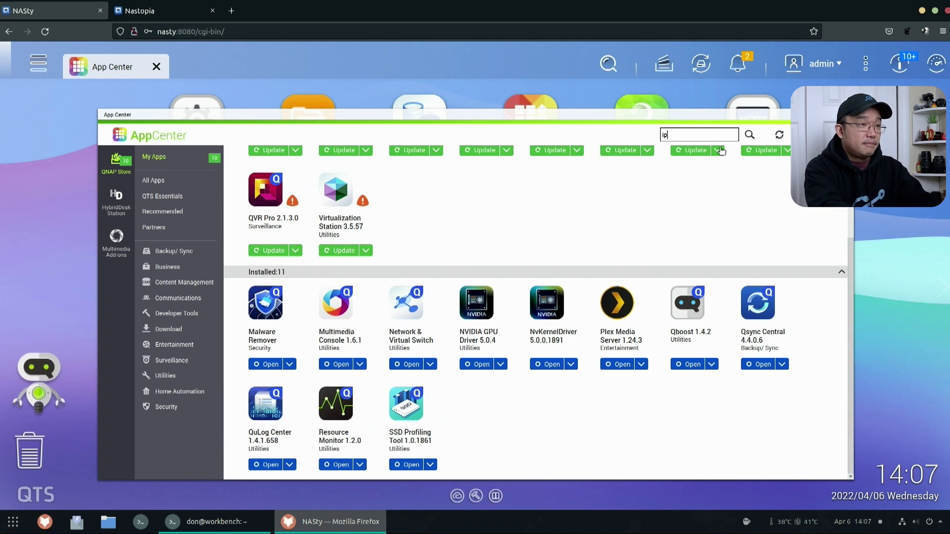
pyautogui.press('Return')
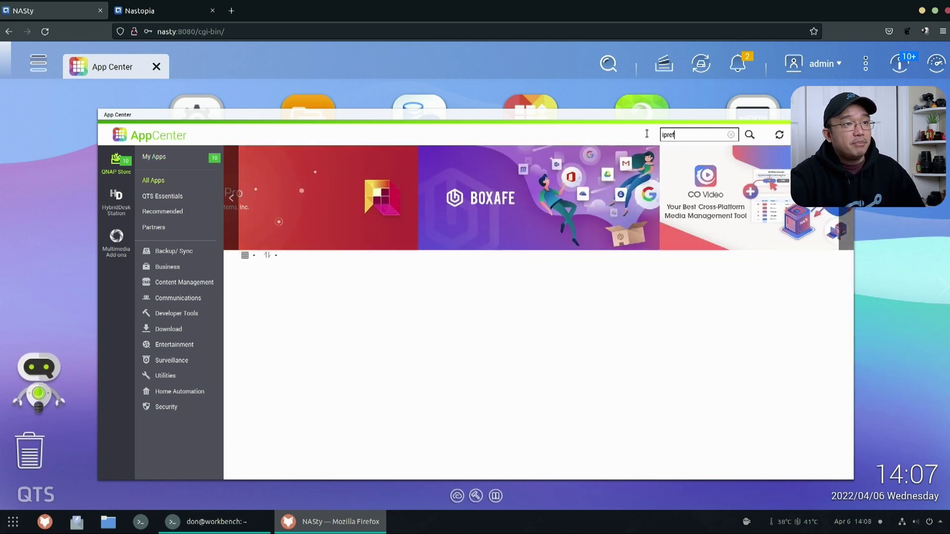
pyautogui.hotkey('ctrl', 'a')
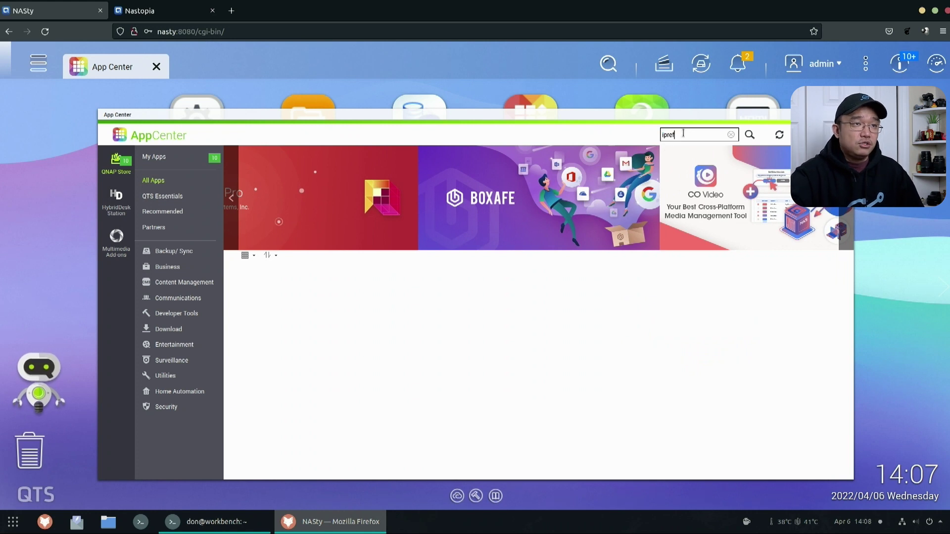
pyautogui.click(153, 180)
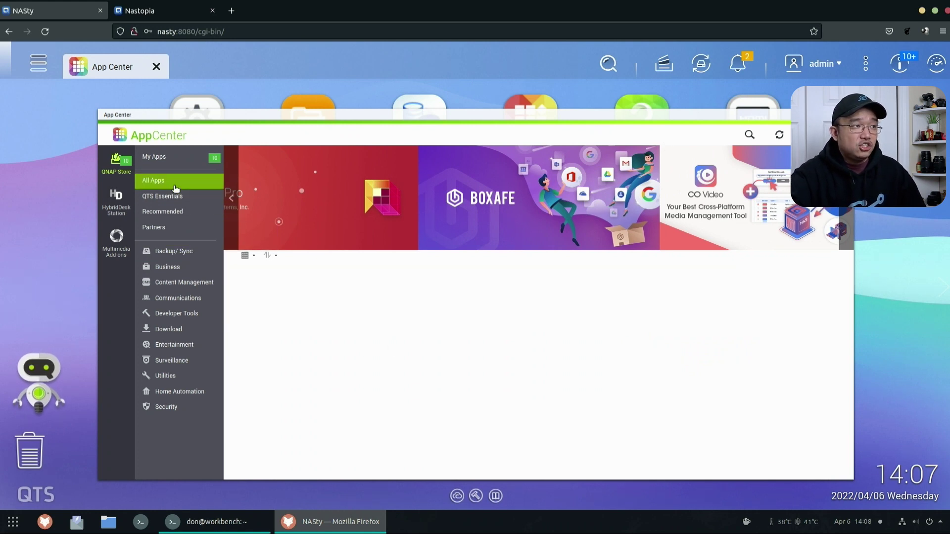
pyautogui.click(154, 157)
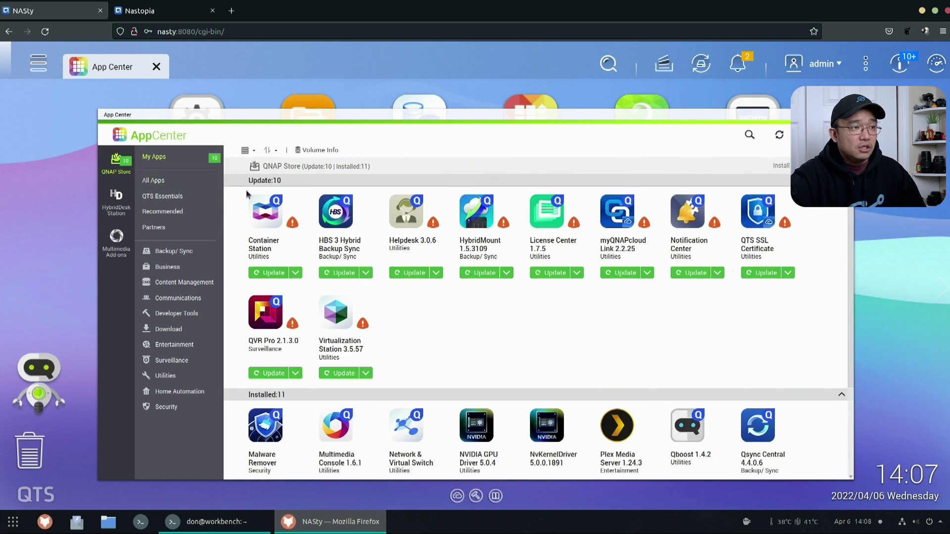